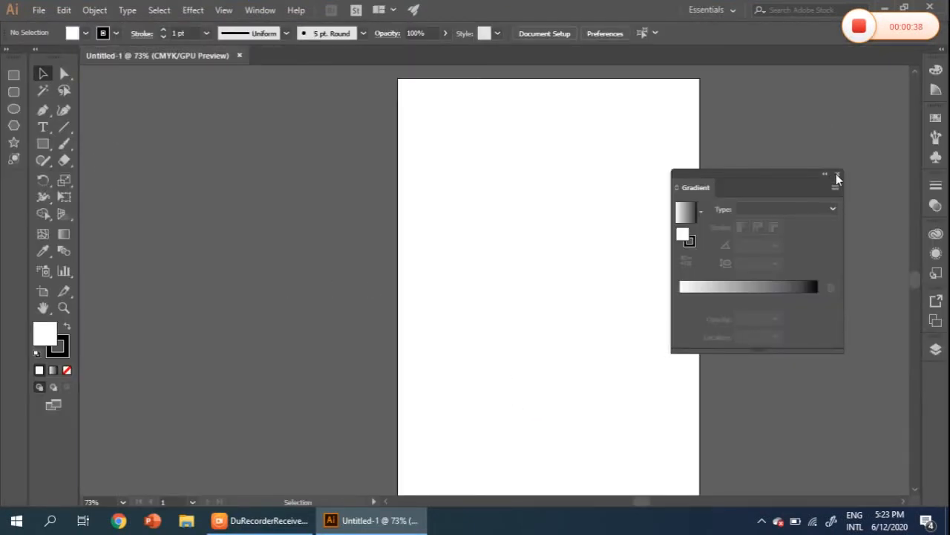
- Close the Gradient panel and draw a wide rectangle in the upper half of the artboard
click(837, 175)
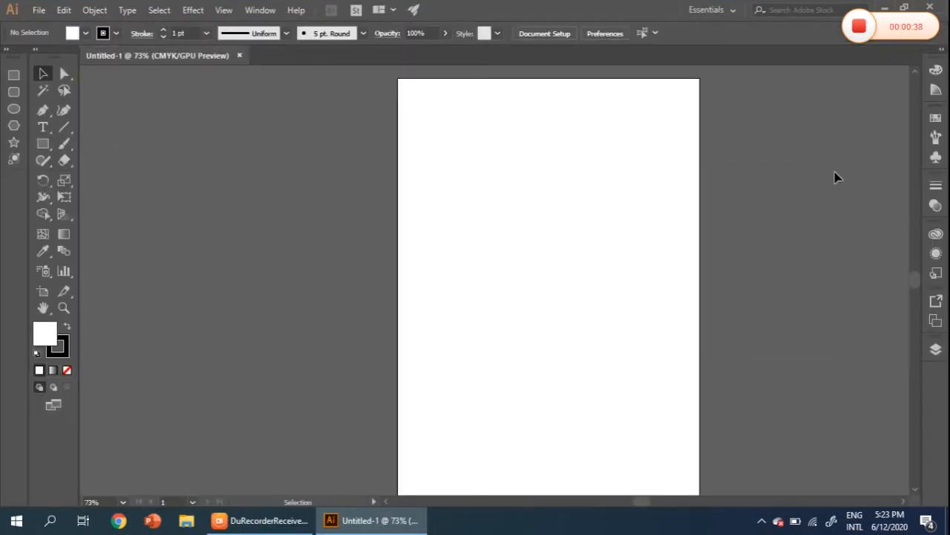
click(45, 145)
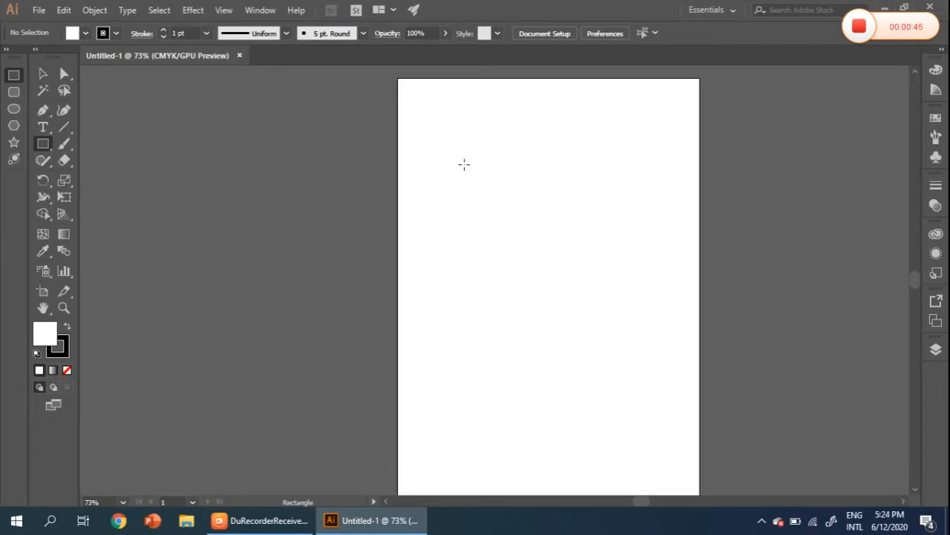
drag(464, 164, 656, 300)
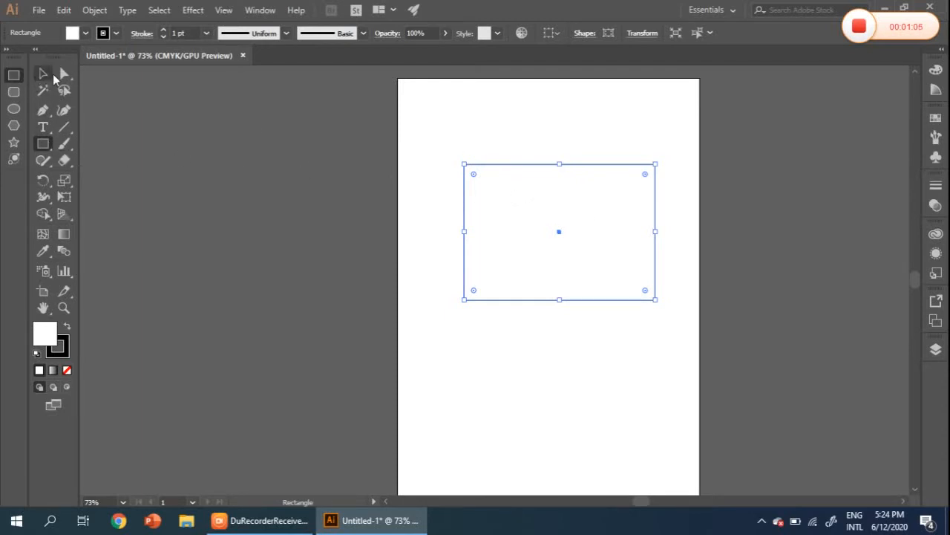
mouse_move(517, 201)
mouse_down()
mouse_move(517, 121)
mouse_move(557, 153)
mouse_move(640, 303)
mouse_up()
drag(486, 218, 576, 335)
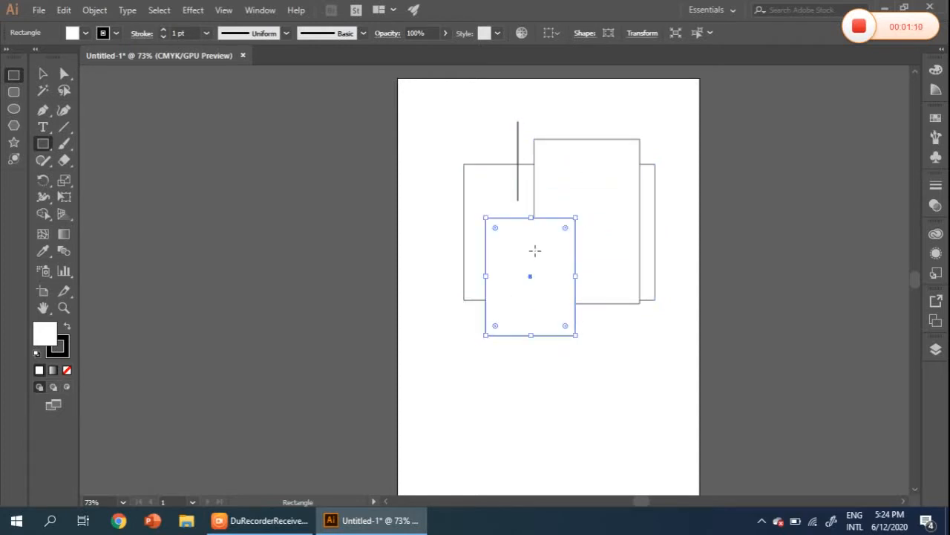
key(ctrl+z)
key(ctrl+z)
key(ctrl+z)
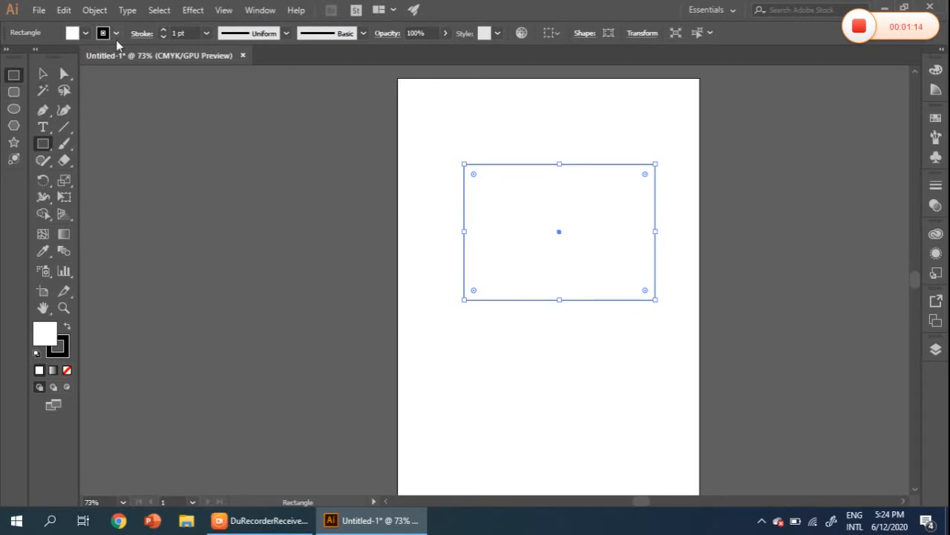
- Fill the rectangle with red and move it slightly up and to the left on the artboard
click(41, 76)
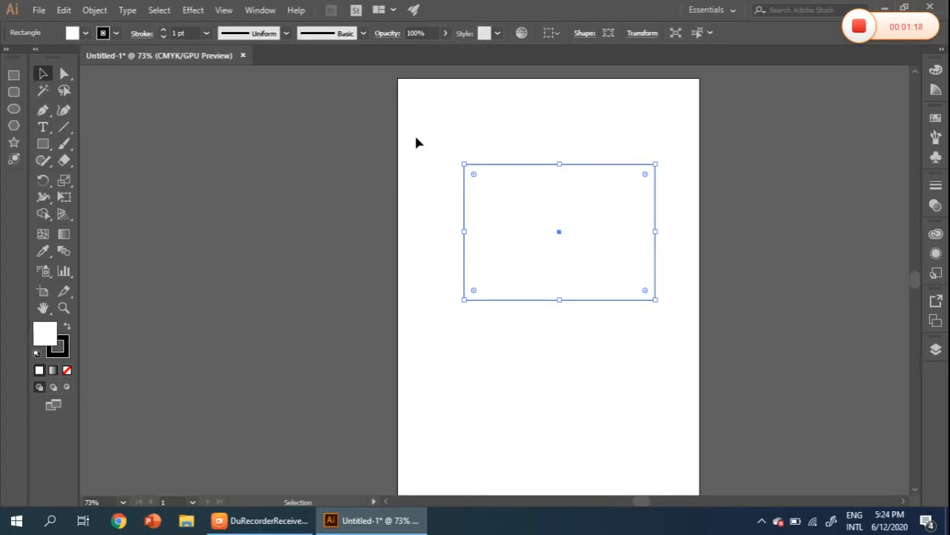
drag(423, 128, 680, 359)
click(87, 35)
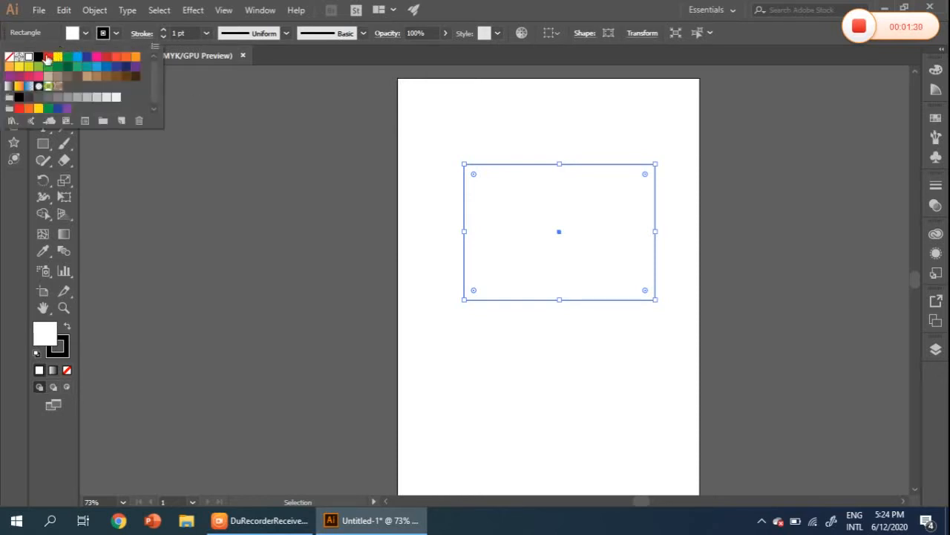
click(48, 57)
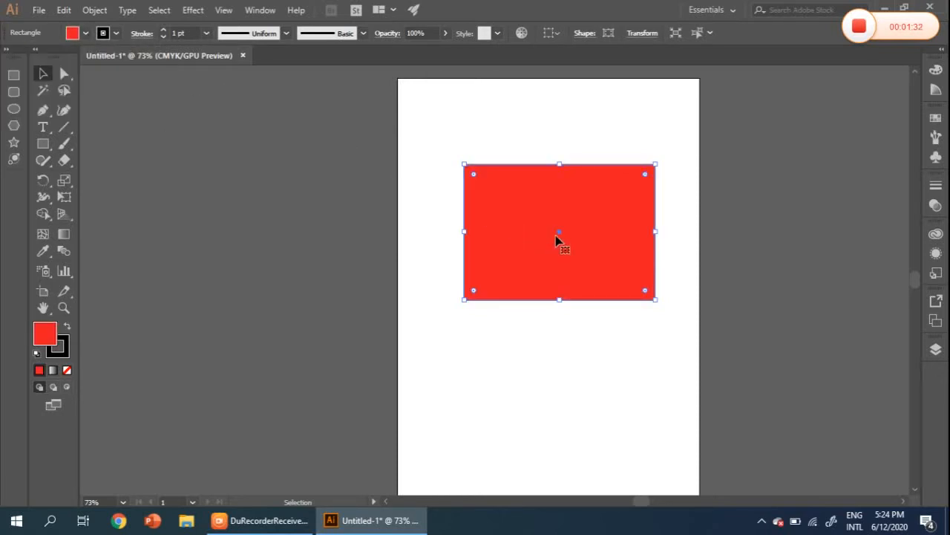
mouse_move(556, 240)
mouse_down()
mouse_move(487, 208)
mouse_move(540, 234)
mouse_up()
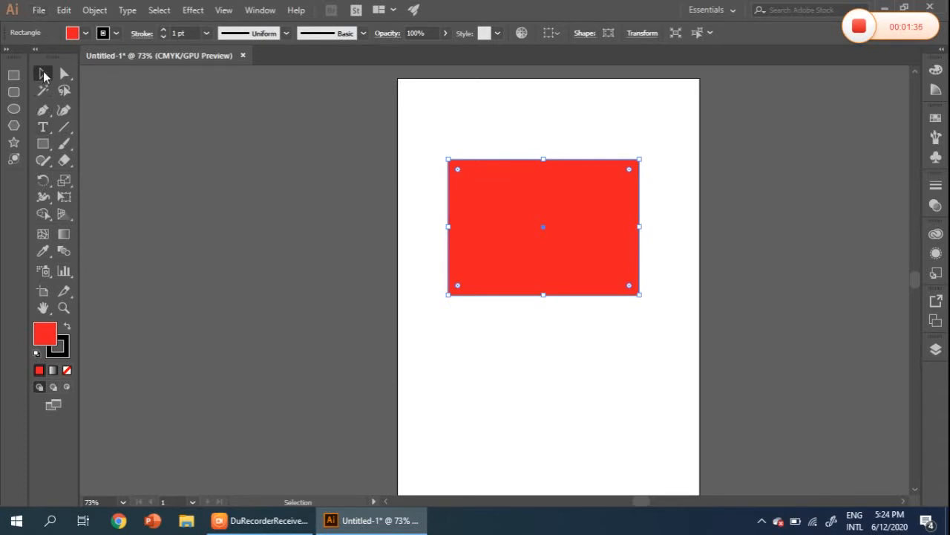
click(579, 349)
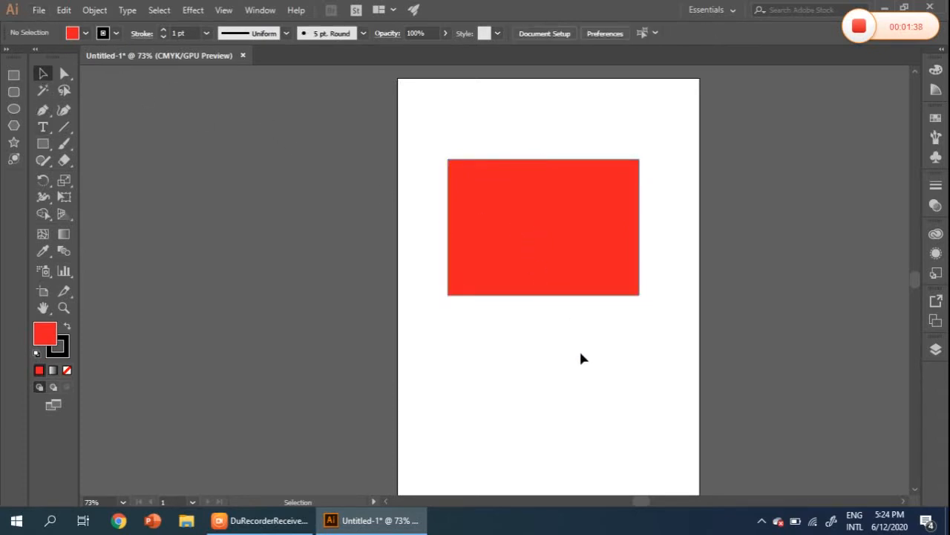
- Set the fill colour to blue and to teal green while the rectangle is deselected
click(85, 33)
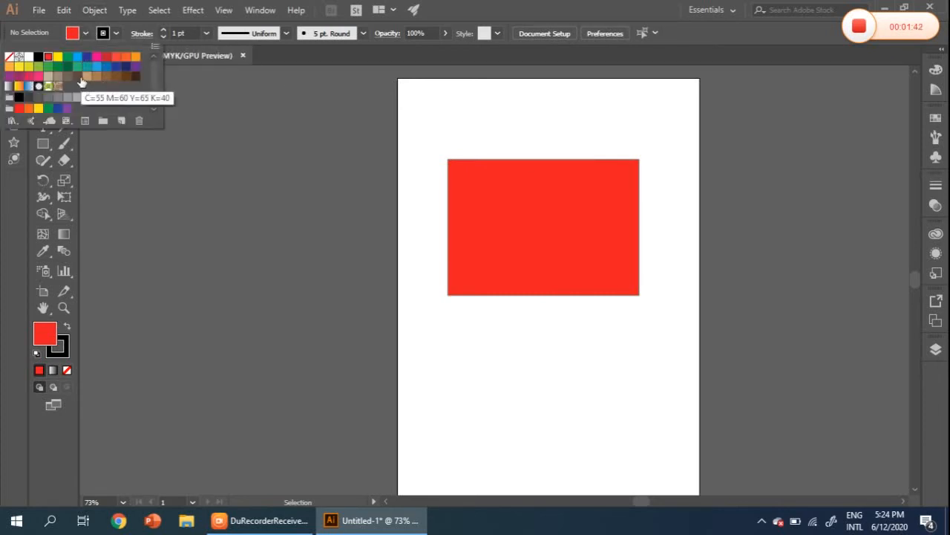
click(96, 68)
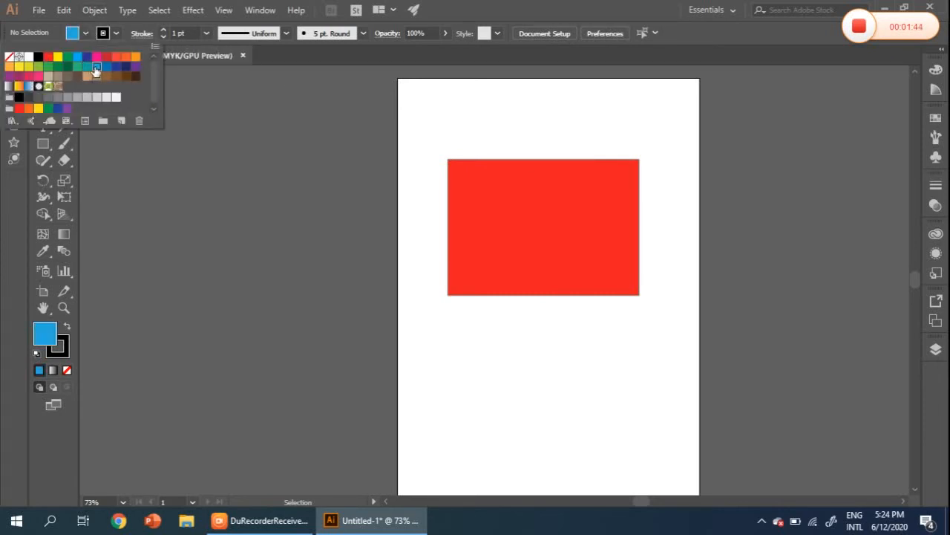
click(76, 67)
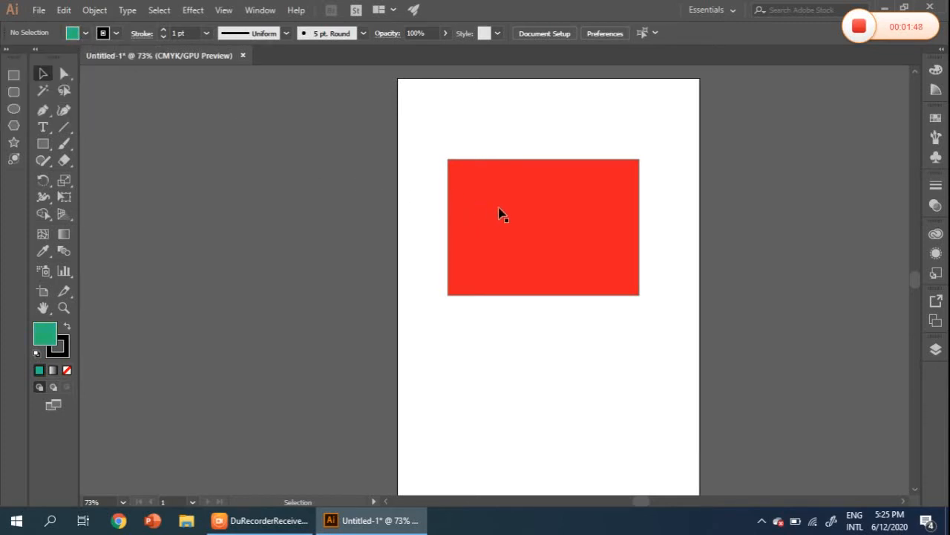
- Select the rectangle, try several fill swatches on it and settle on yellow
click(477, 202)
click(86, 33)
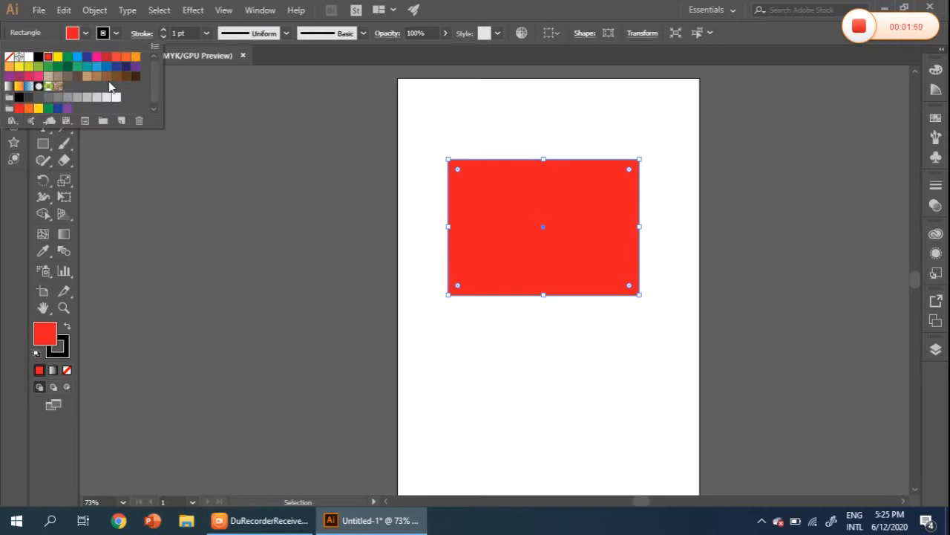
click(106, 57)
click(116, 57)
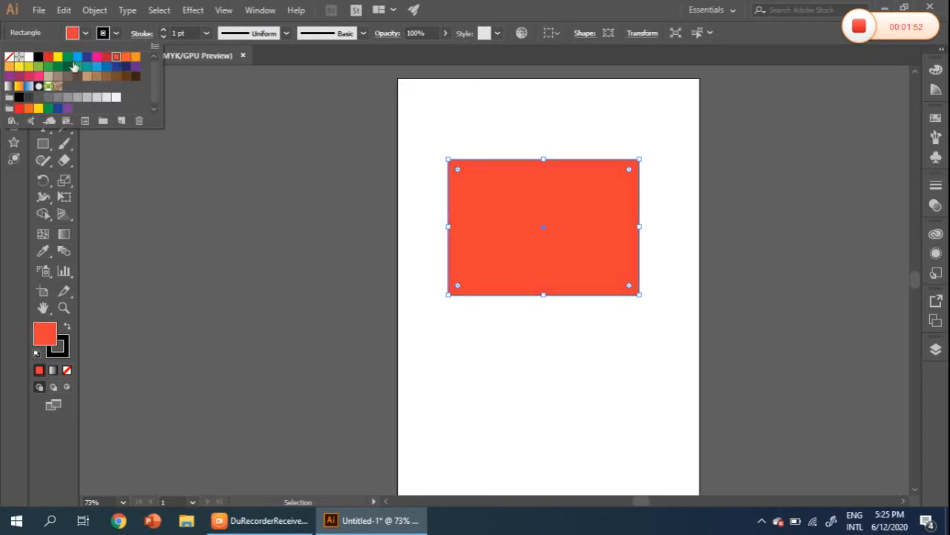
click(68, 67)
click(19, 57)
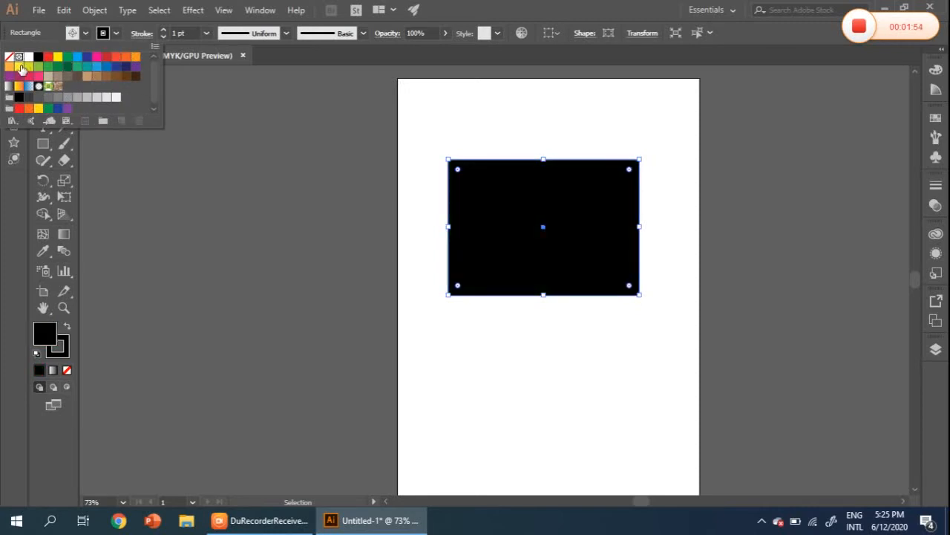
click(20, 67)
click(87, 36)
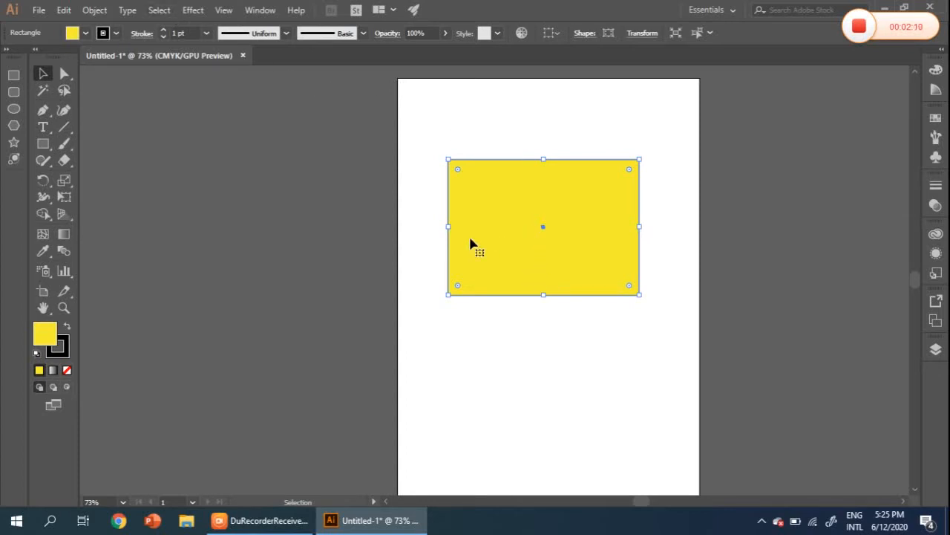
- Apply the Rasterize effect to the rectangle with CMYK, Screen (72 ppi) and a transparent background, and shift the rectangle slightly up and left
click(194, 10)
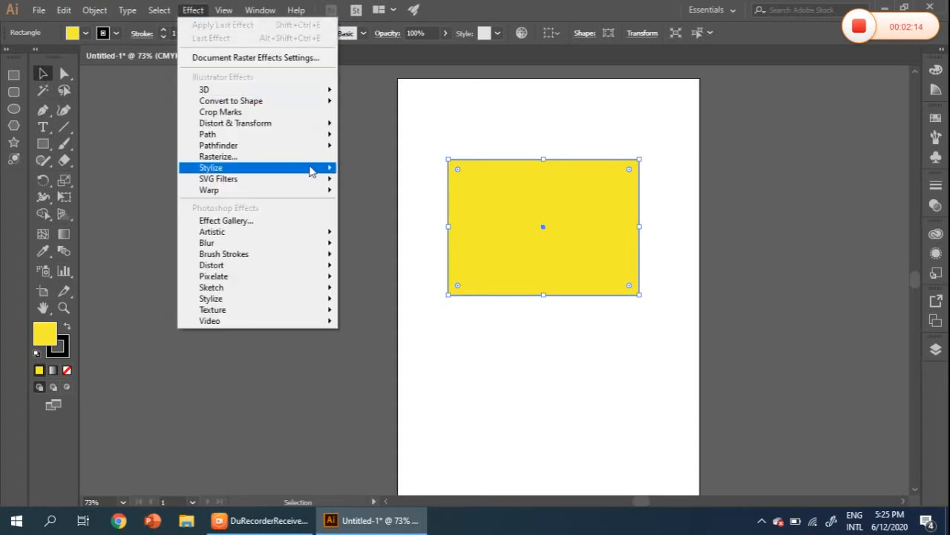
click(294, 158)
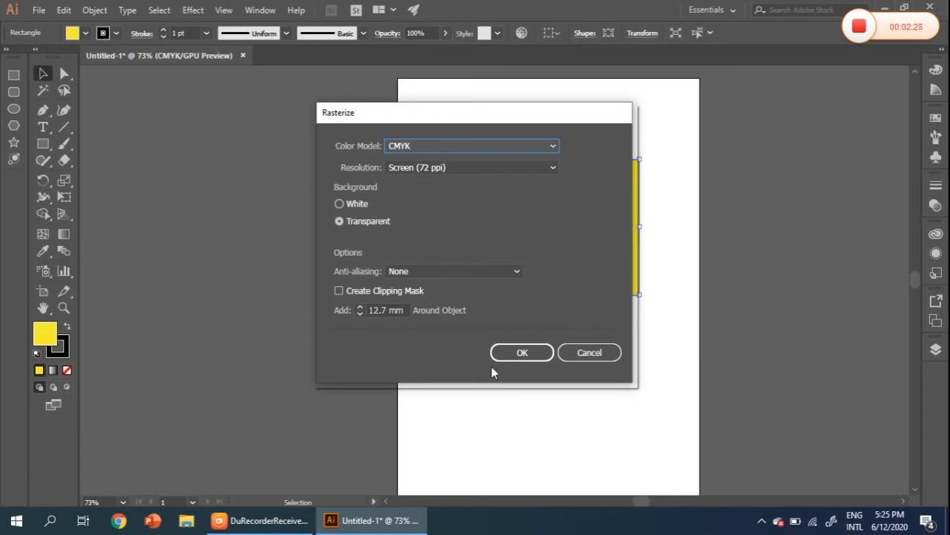
click(529, 355)
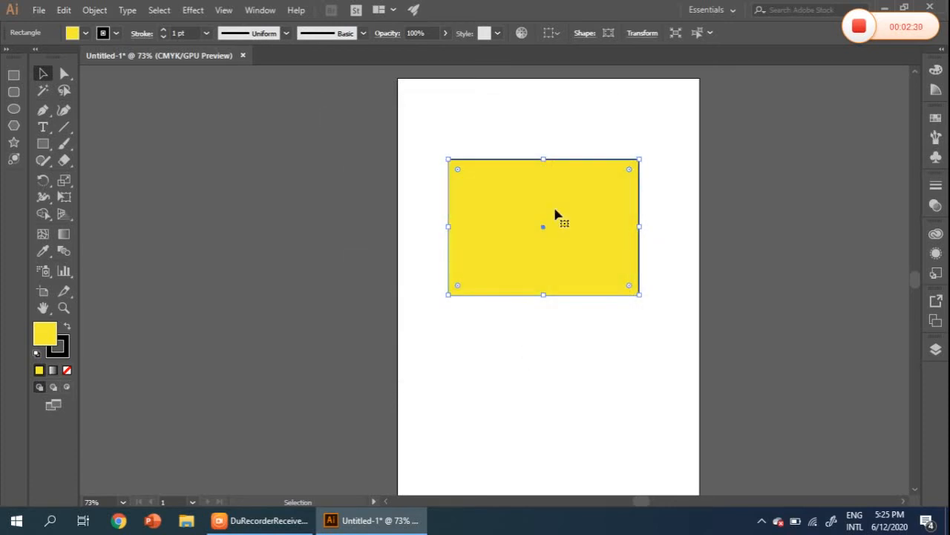
mouse_move(562, 203)
mouse_down()
mouse_move(589, 253)
mouse_move(582, 211)
mouse_move(554, 192)
mouse_up()
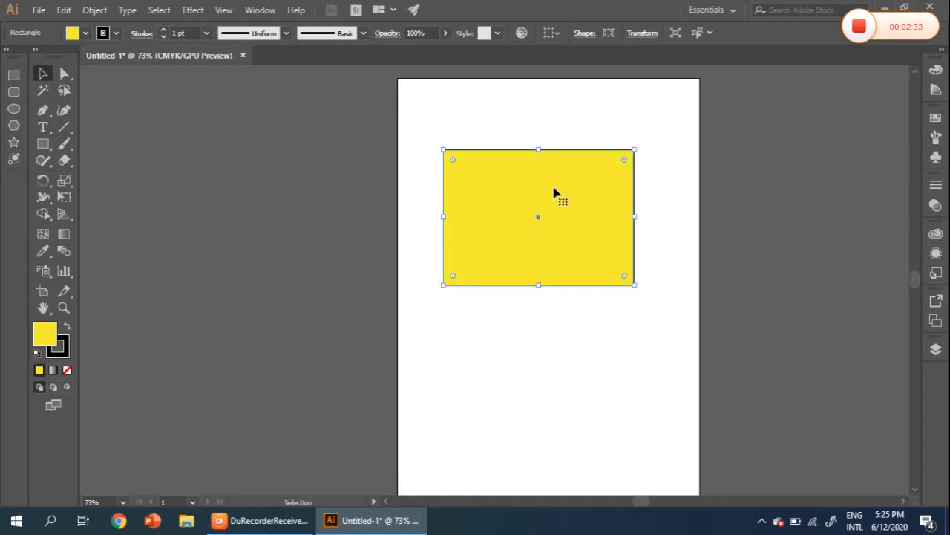
- Cut the yellow rectangle with the Knife tool, making four partial curved cuts from inside it and one full cut from above to below
click(68, 168)
drag(67, 170, 130, 196)
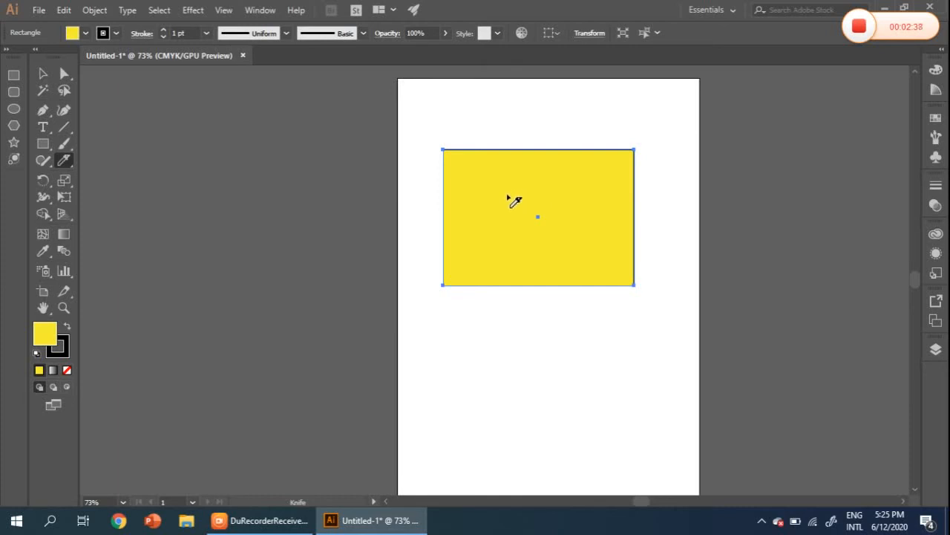
drag(501, 194, 529, 294)
drag(560, 172, 596, 294)
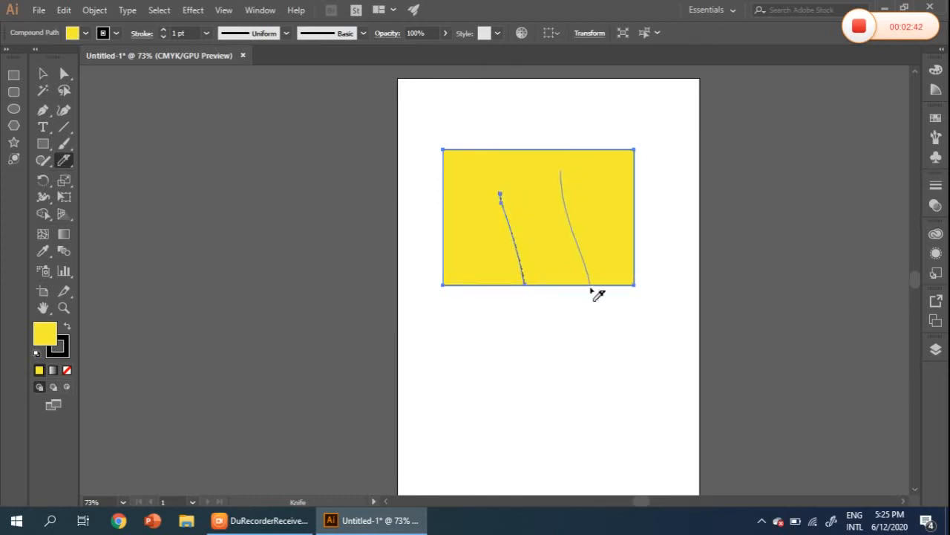
mouse_move(598, 163)
mouse_down()
mouse_move(614, 195)
mouse_move(612, 241)
mouse_move(636, 244)
mouse_up()
drag(456, 175, 479, 294)
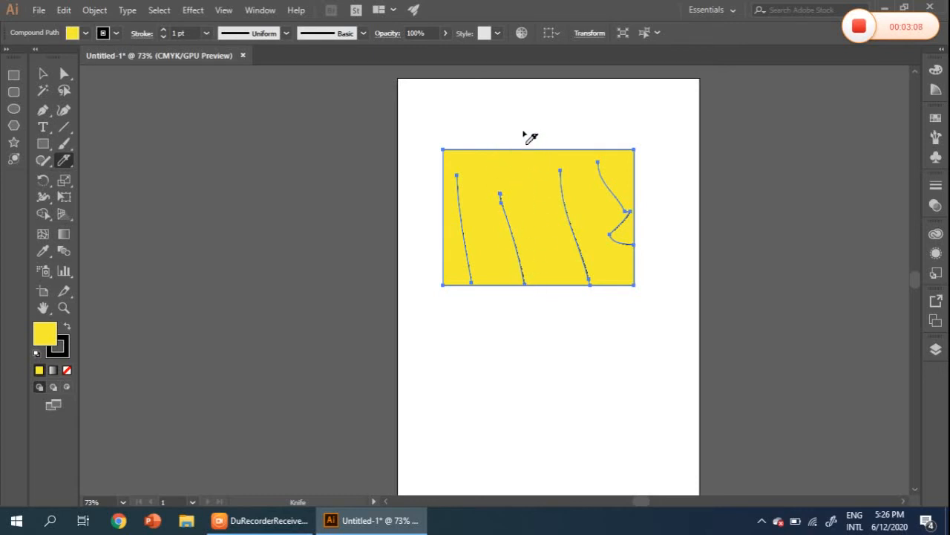
drag(523, 123, 566, 334)
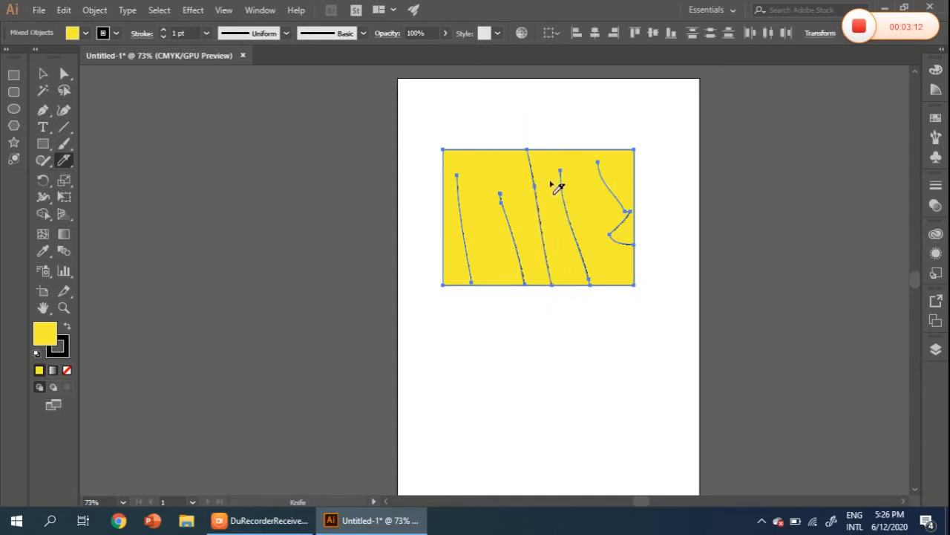
- Shift the whole cut rectangle slightly, and isolate its right-hand piece to move it away from the left-hand piece
click(42, 74)
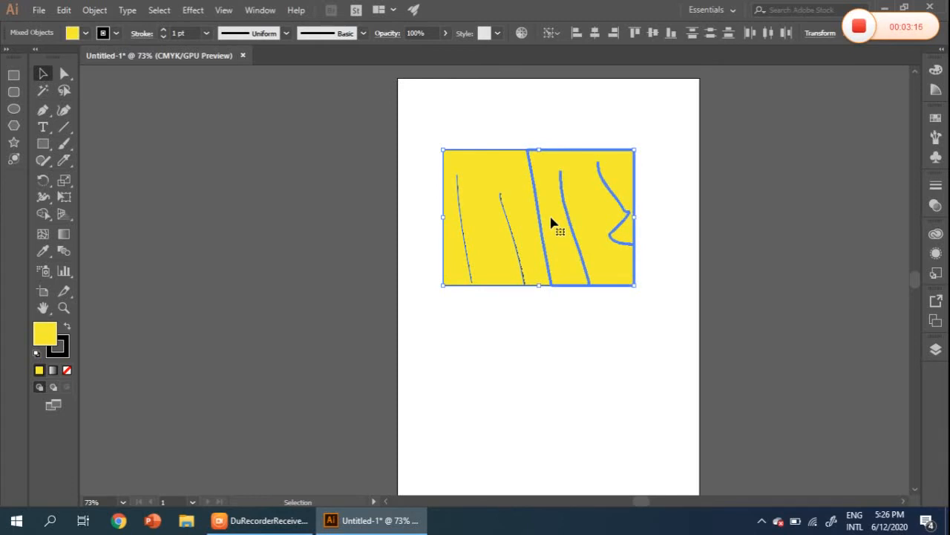
mouse_move(552, 223)
mouse_down()
mouse_move(590, 221)
mouse_move(542, 219)
mouse_up()
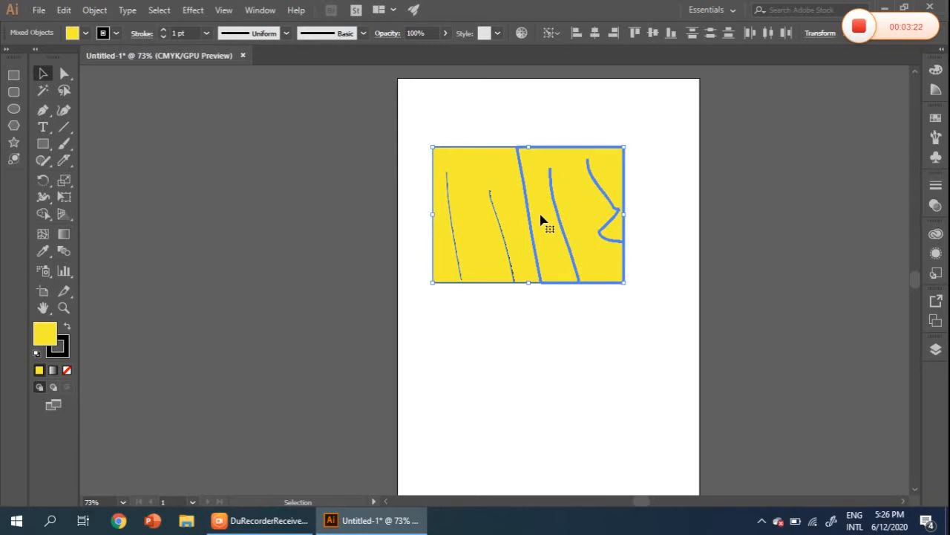
double_click(541, 220)
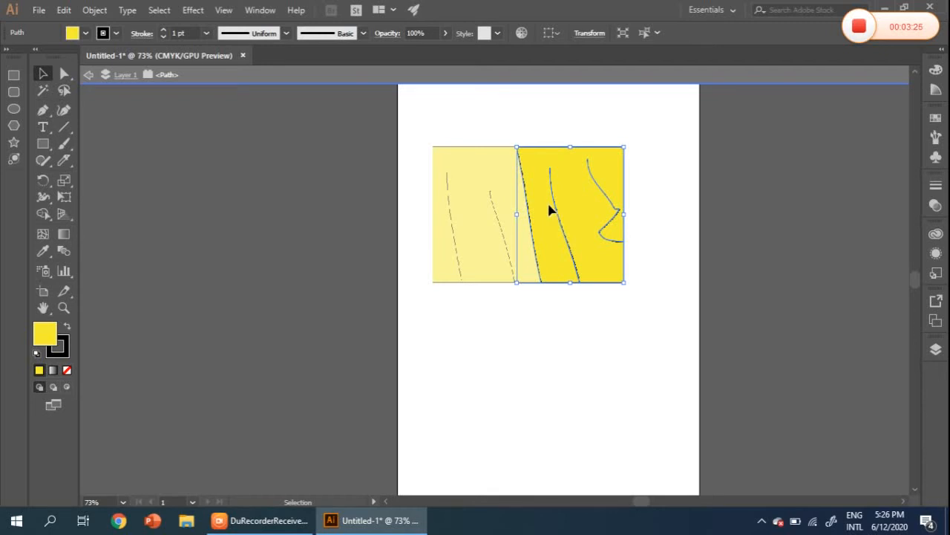
drag(549, 211, 542, 385)
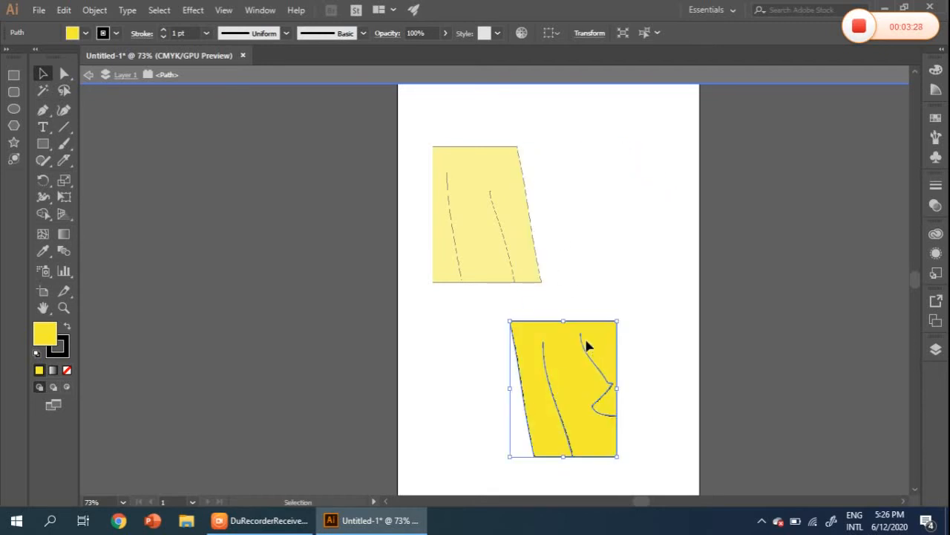
drag(587, 346, 637, 205)
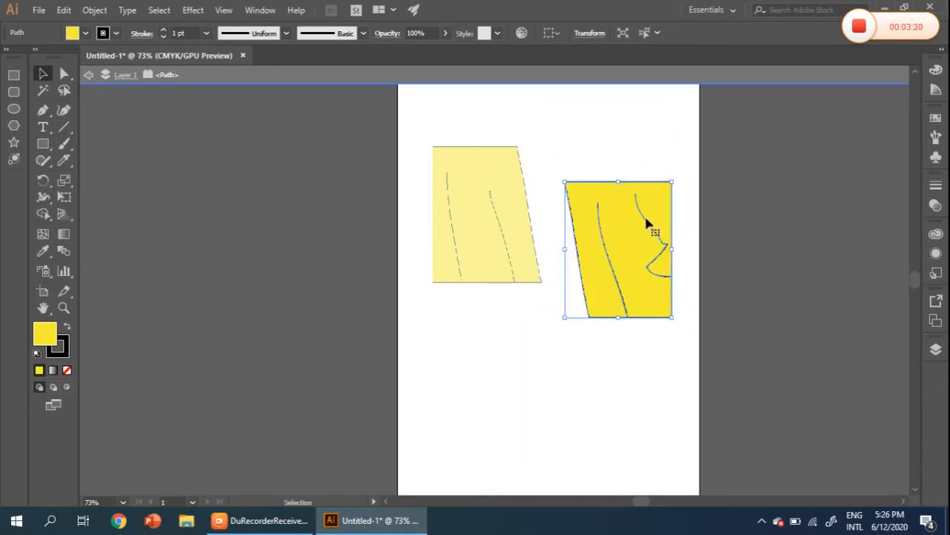
double_click(570, 342)
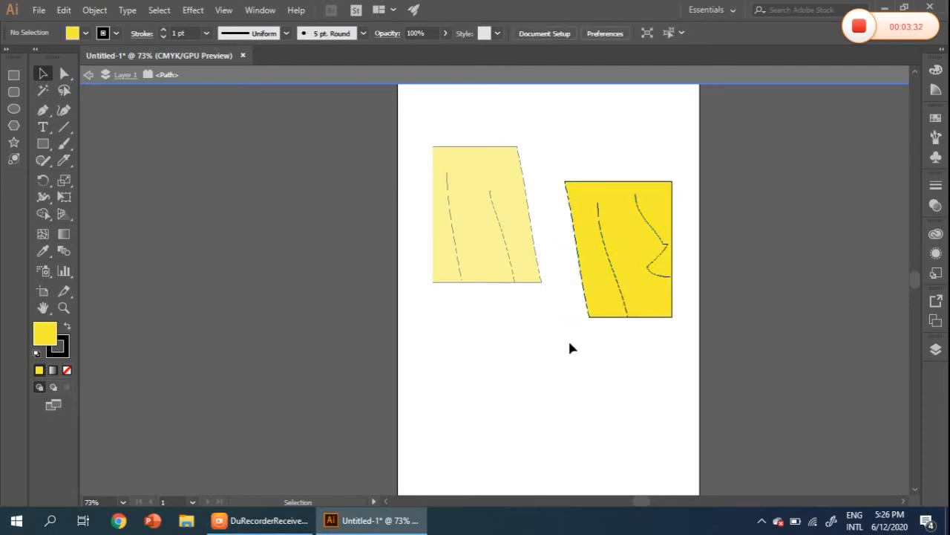
- Isolate the left-hand piece, pull its two knife-cut lines out of the yellow shape and nudge the shape to the right
click(454, 237)
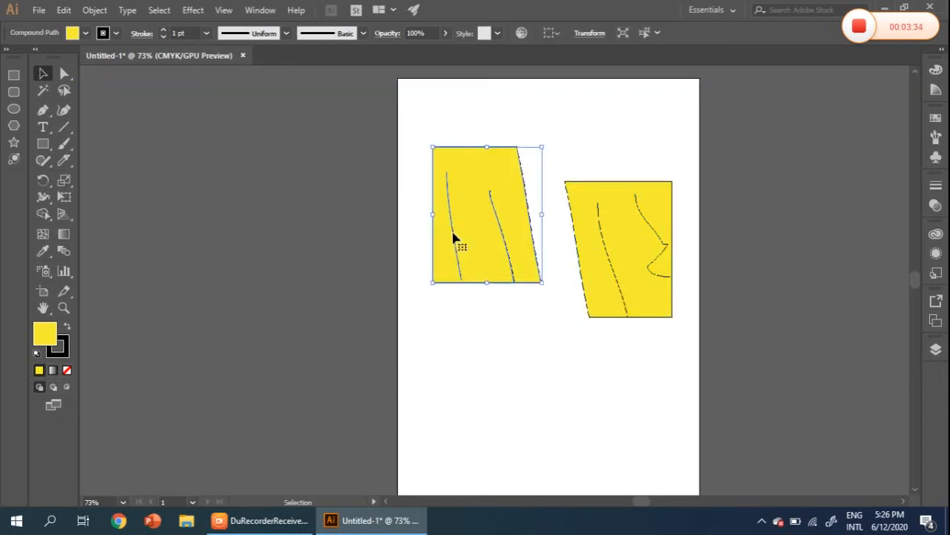
double_click(455, 238)
drag(455, 238, 423, 283)
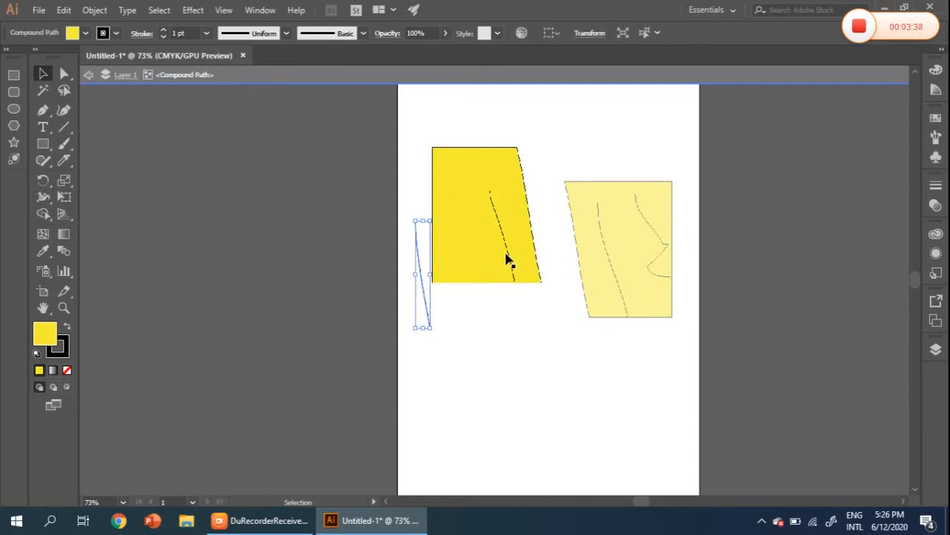
drag(510, 256, 524, 352)
mouse_move(466, 224)
mouse_down()
mouse_move(518, 172)
mouse_move(476, 224)
mouse_up()
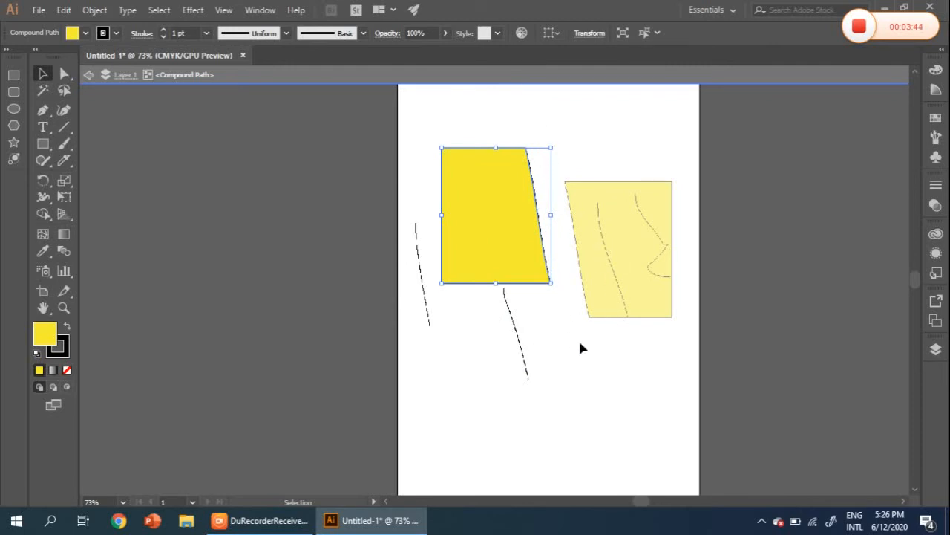
double_click(580, 360)
- Move the right-hand yellow piece up beside the left-hand piece, aligning their top edges and leaving a narrow gap
drag(605, 232, 586, 197)
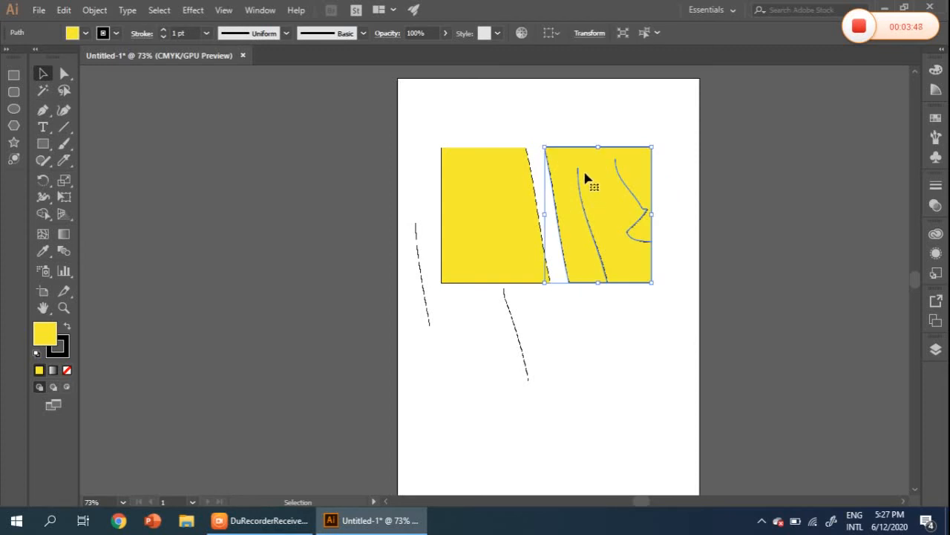
click(661, 342)
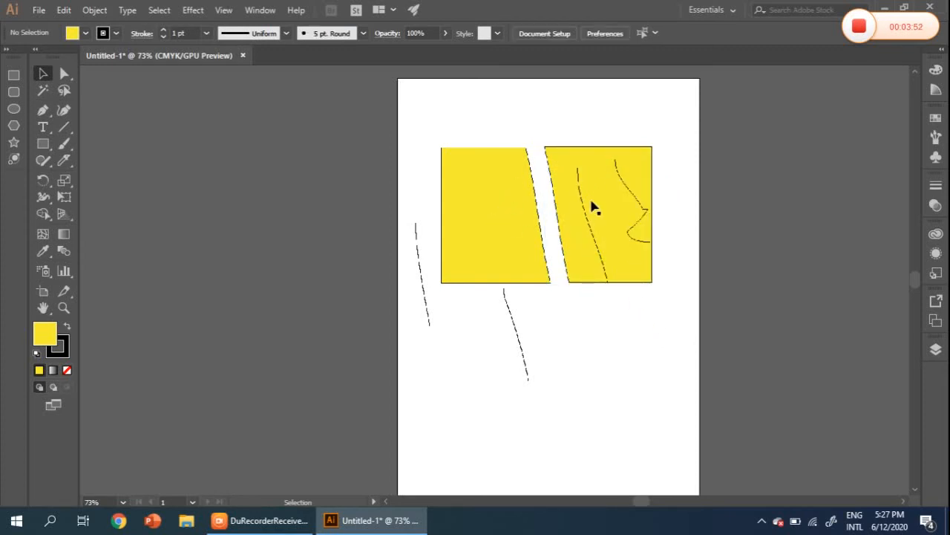
click(494, 219)
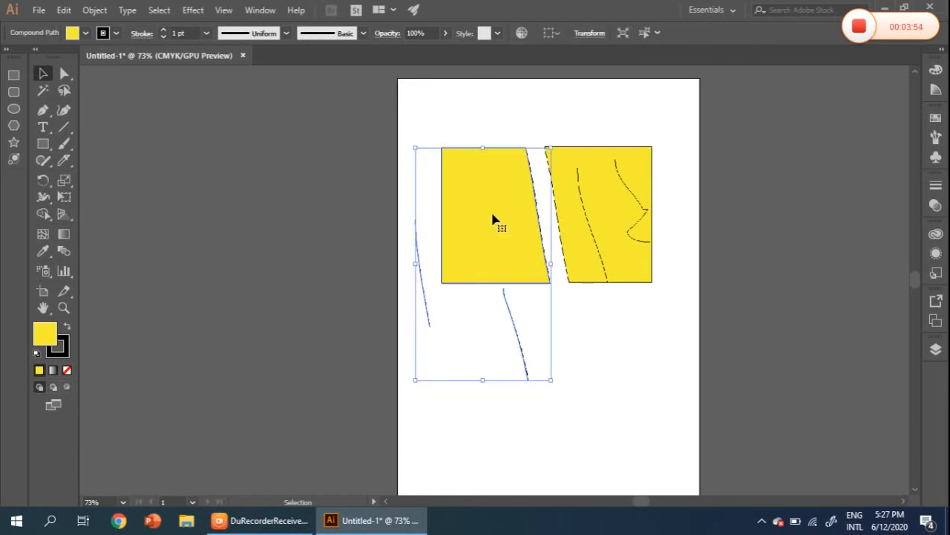
click(598, 222)
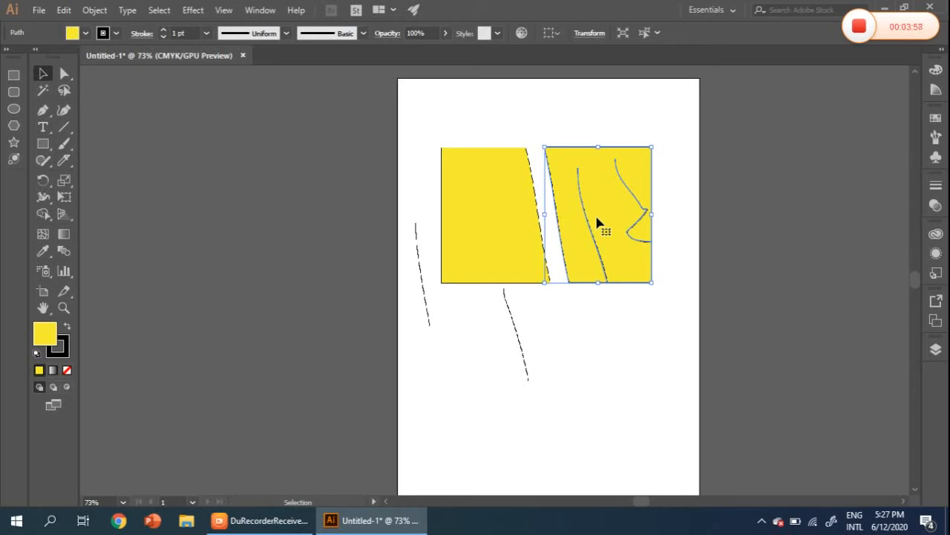
double_click(597, 222)
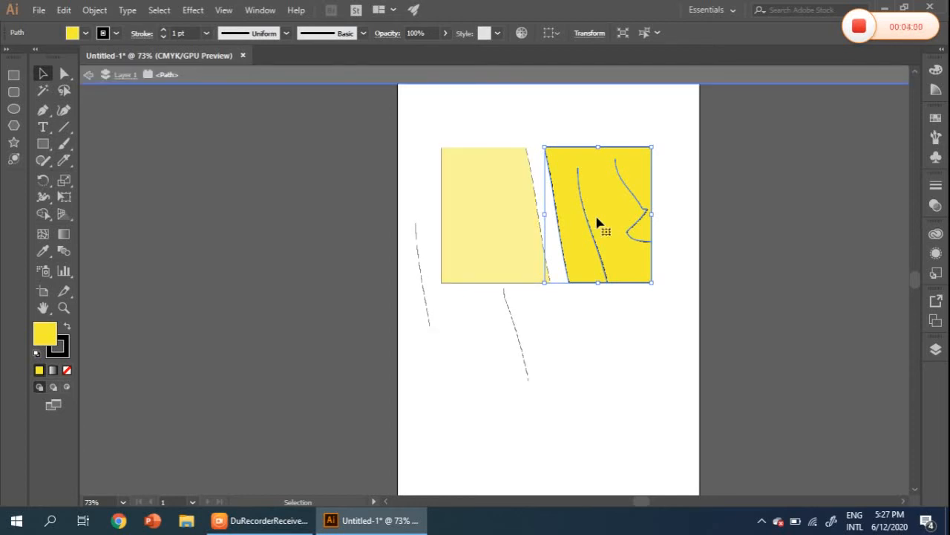
double_click(523, 332)
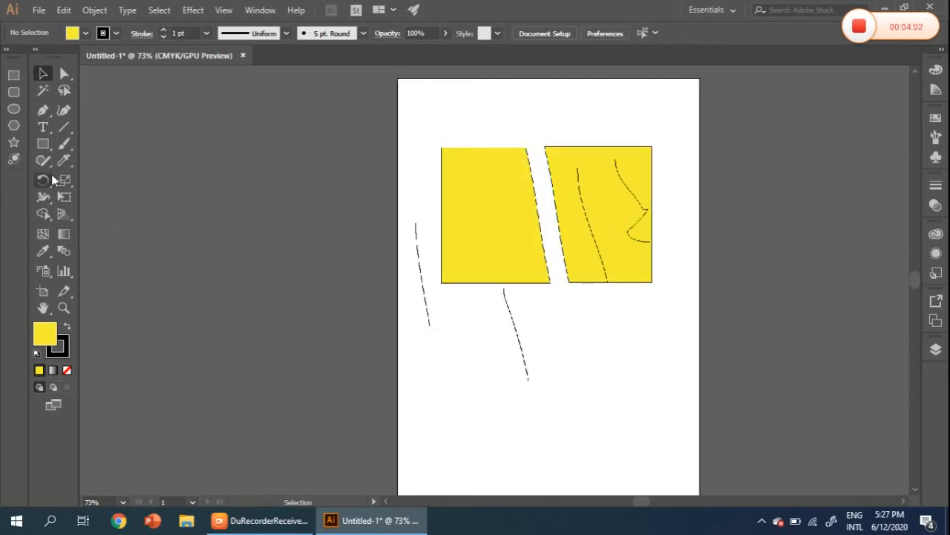
- Draw a second yellow rectangle below the cut pieces and slice it fully from above to below with the Knife tool
click(42, 143)
drag(492, 313, 662, 458)
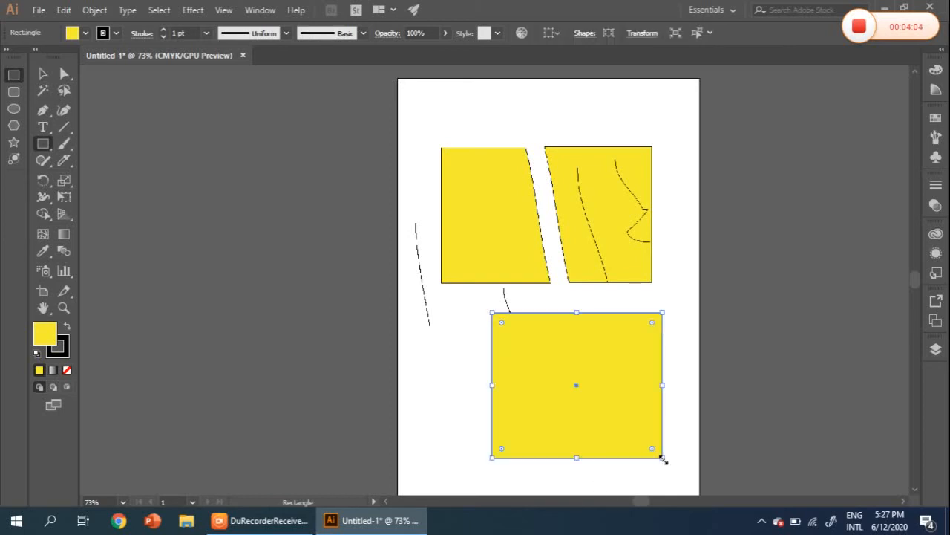
click(64, 163)
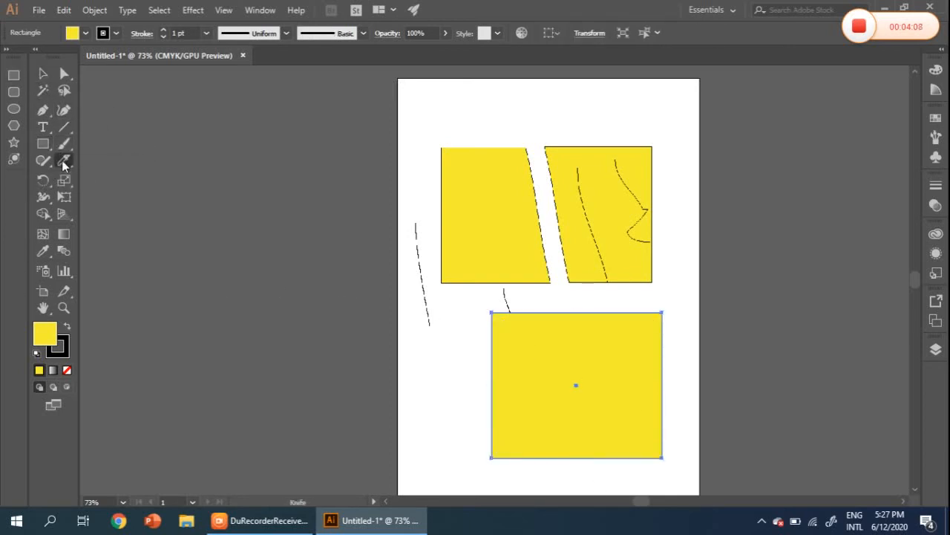
drag(560, 295, 594, 468)
click(42, 74)
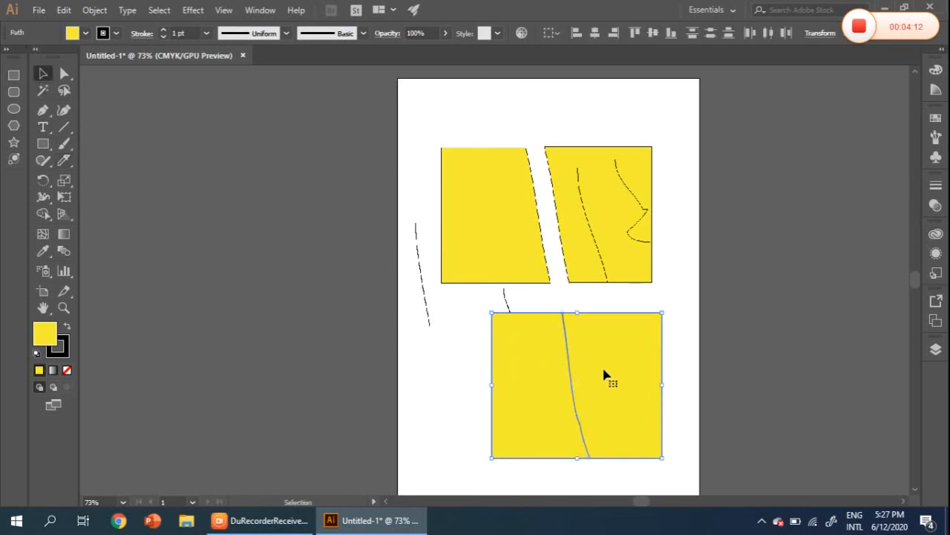
- Try to separate the new rectangle's two pieces by isolating the right-hand one and moving it away, and undo that move
mouse_move(609, 374)
mouse_down()
mouse_move(683, 339)
mouse_move(526, 380)
mouse_move(608, 375)
mouse_up()
double_click(525, 380)
click(511, 389)
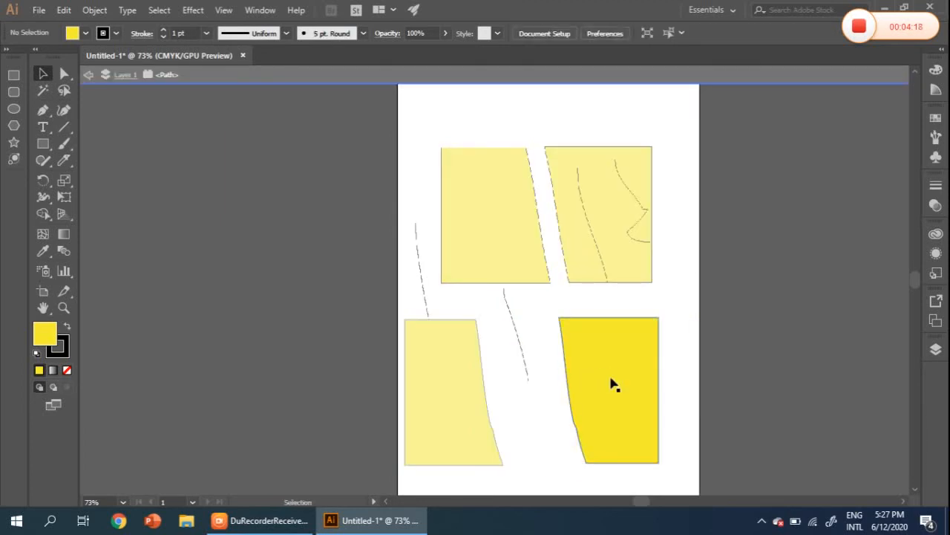
key(ctrl+z)
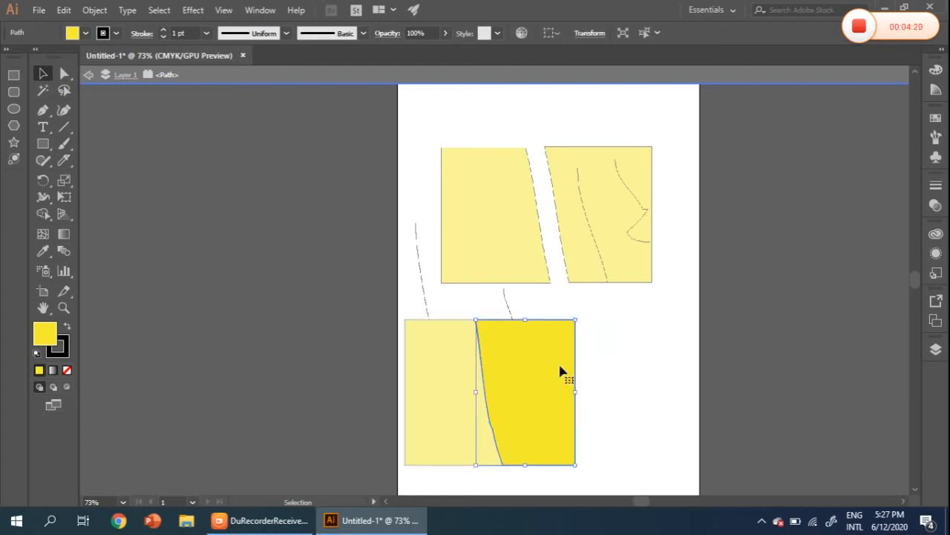
double_click(638, 393)
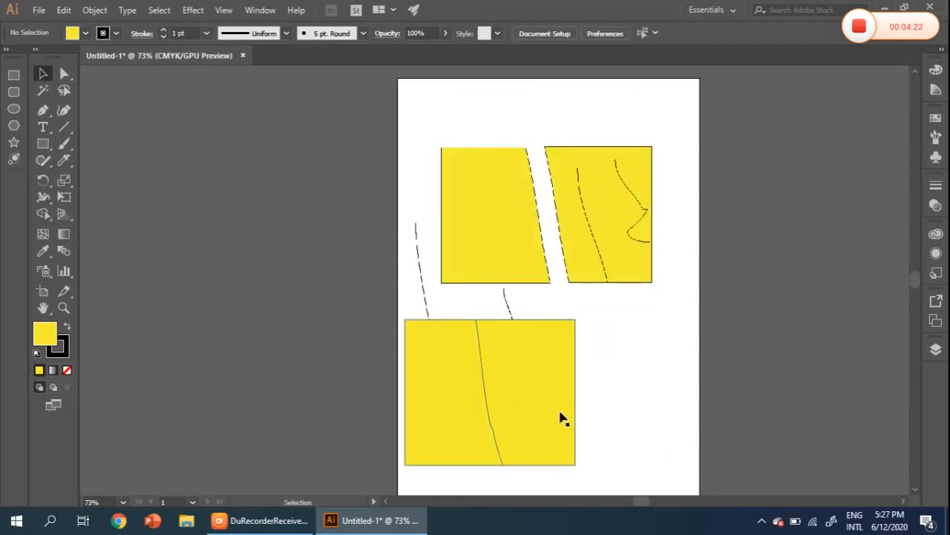
- Move both pieces of the new rectangle off the artboard's left side, placing them side by side with a narrow gap
drag(563, 418, 275, 319)
drag(441, 399, 113, 280)
drag(213, 272, 258, 215)
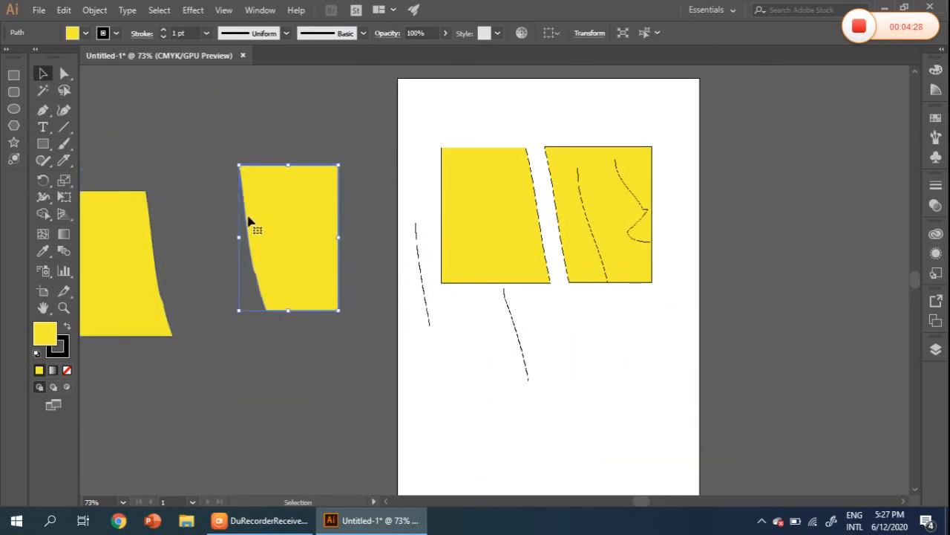
drag(114, 261, 185, 225)
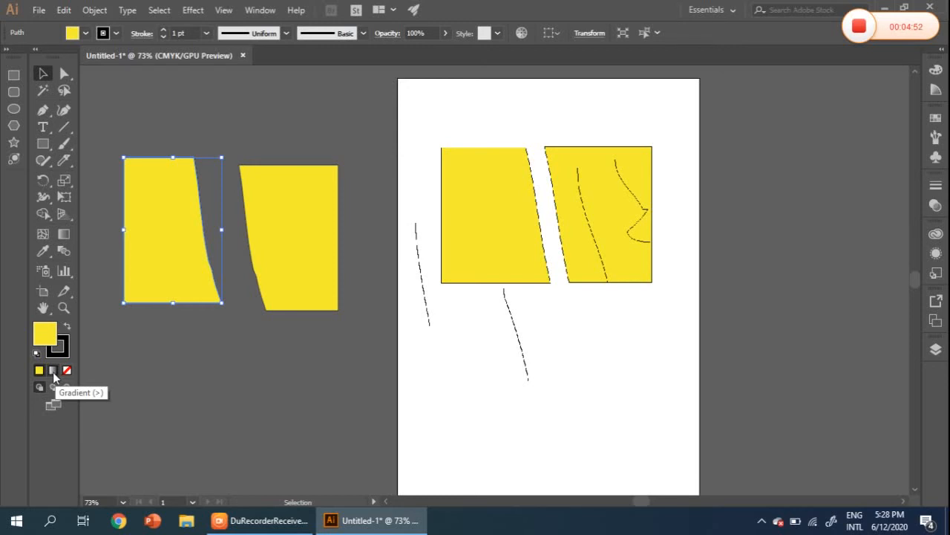
- Fill the left-hand piece of the first rectangle with the Orange, Yellow gradient preset
click(481, 228)
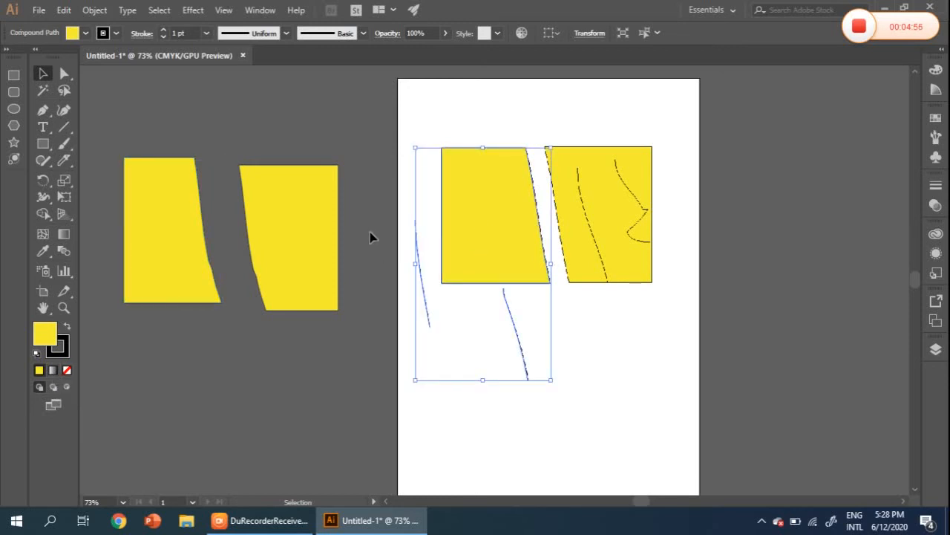
click(52, 373)
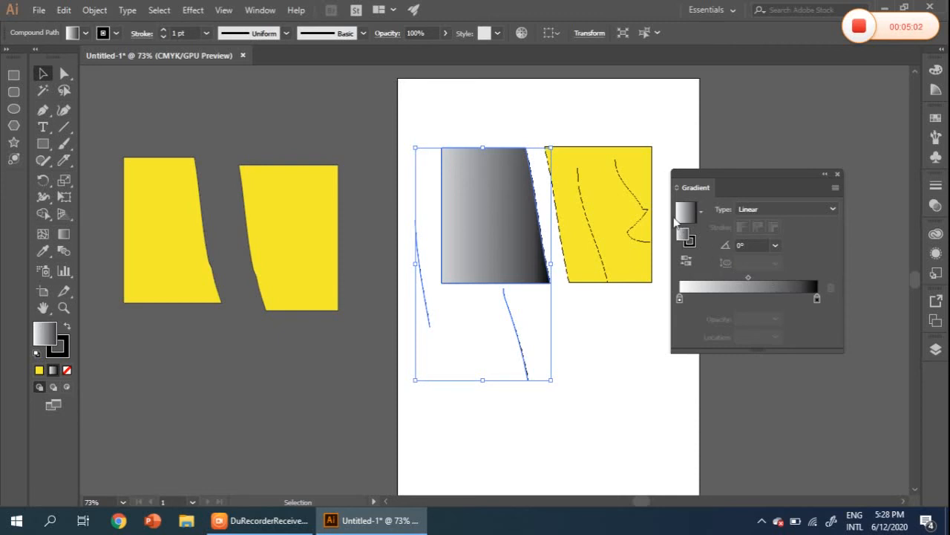
click(701, 212)
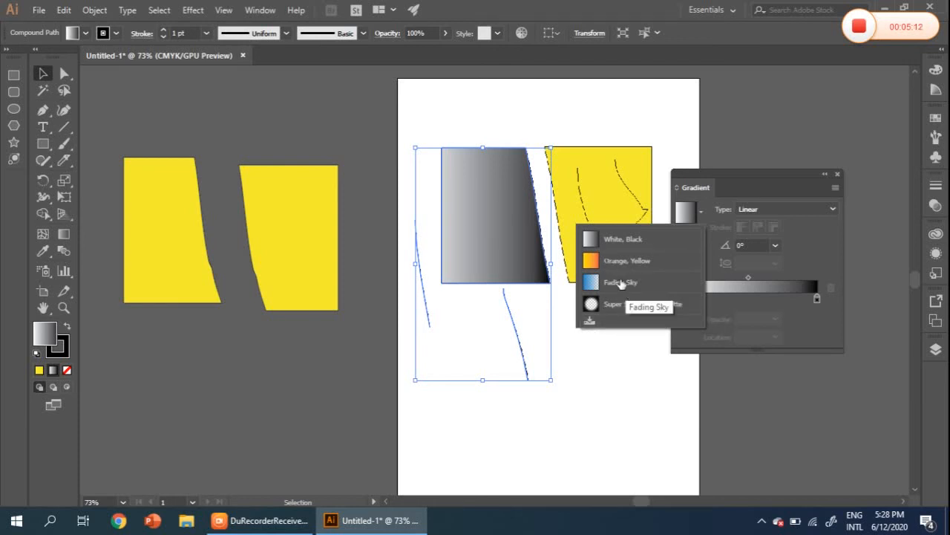
click(596, 261)
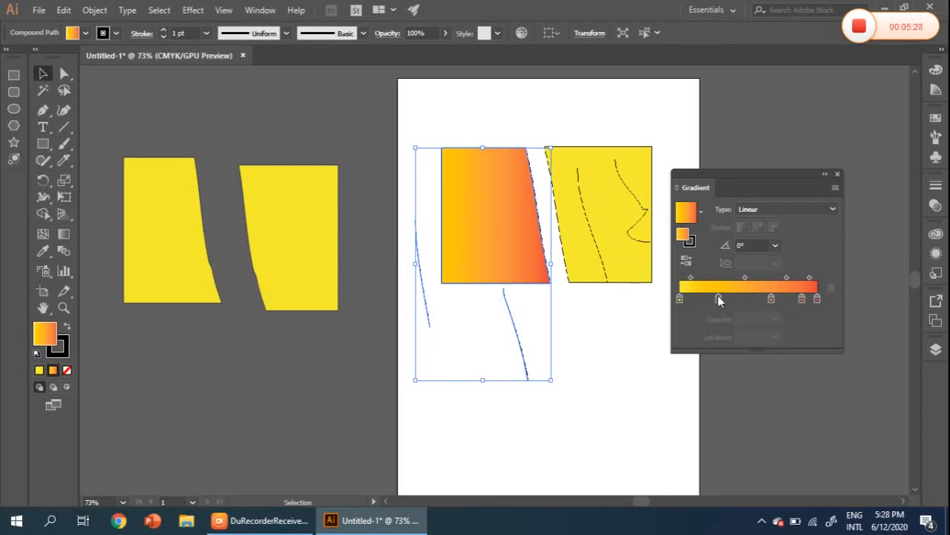
- Compare the Radial and Linear gradient types on the left-hand piece, finishing with Linear
click(831, 208)
click(778, 236)
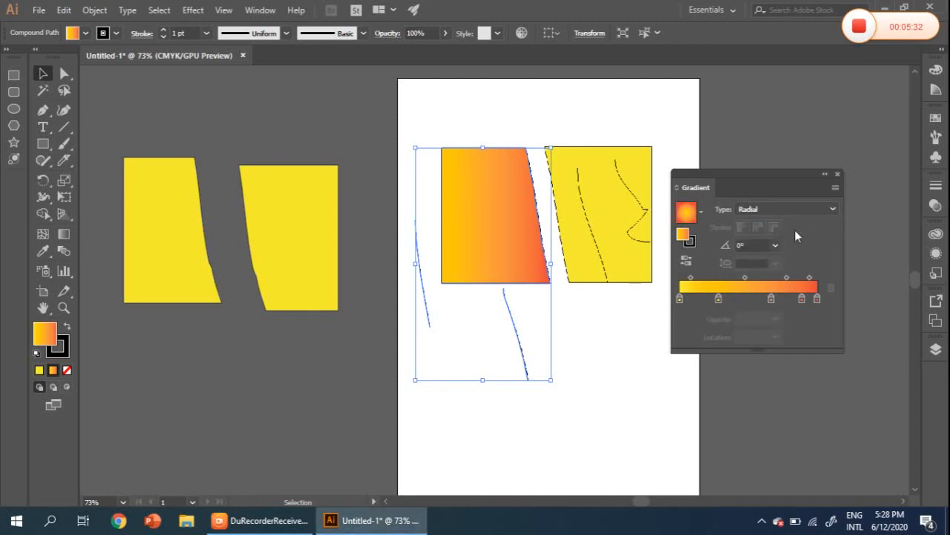
click(829, 210)
click(772, 223)
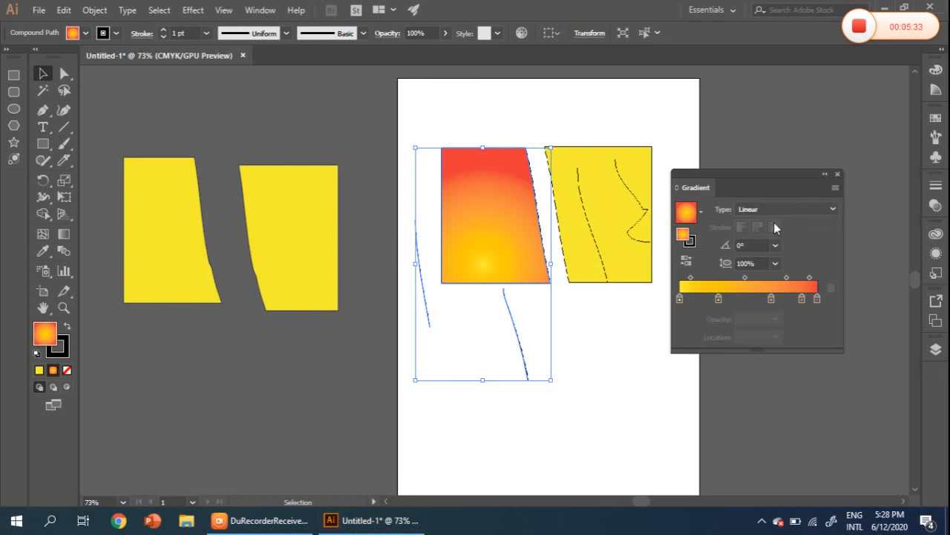
click(700, 213)
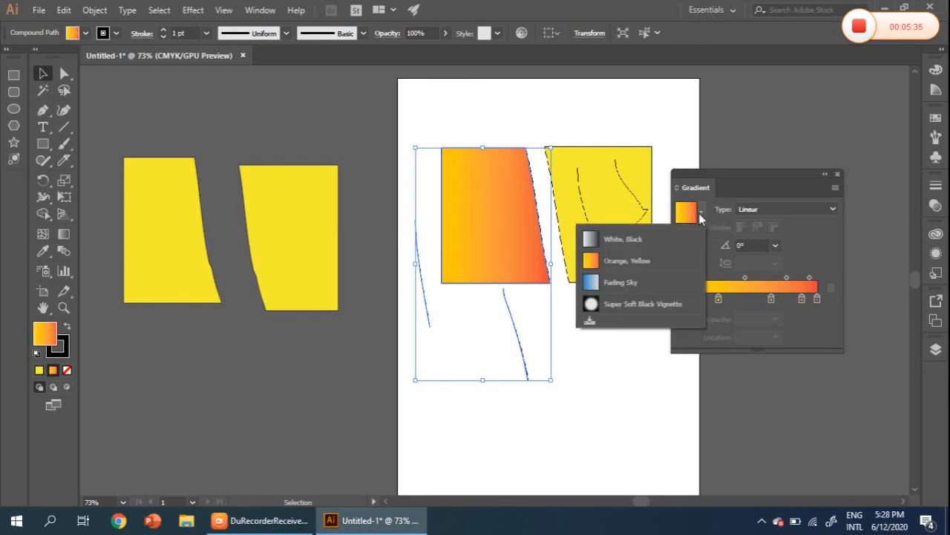
click(700, 213)
click(830, 209)
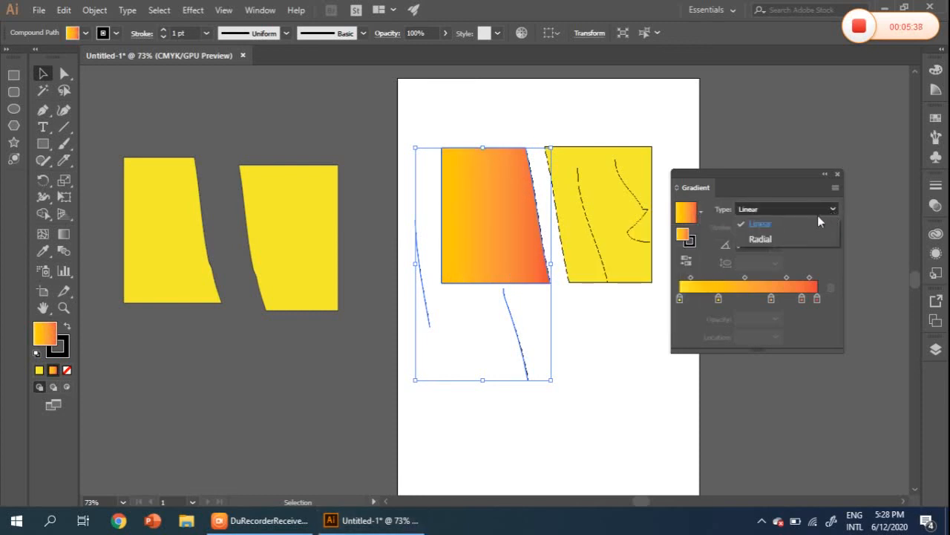
click(758, 240)
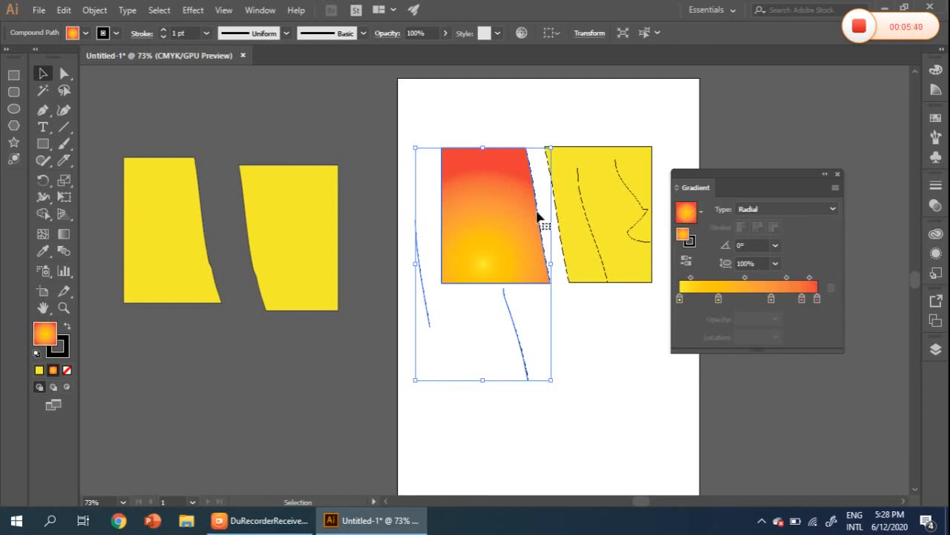
click(831, 208)
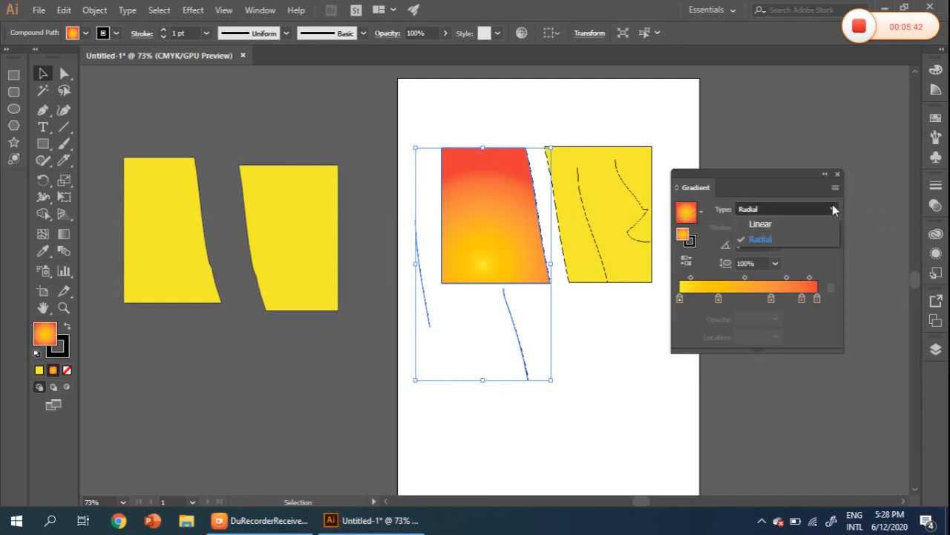
click(758, 224)
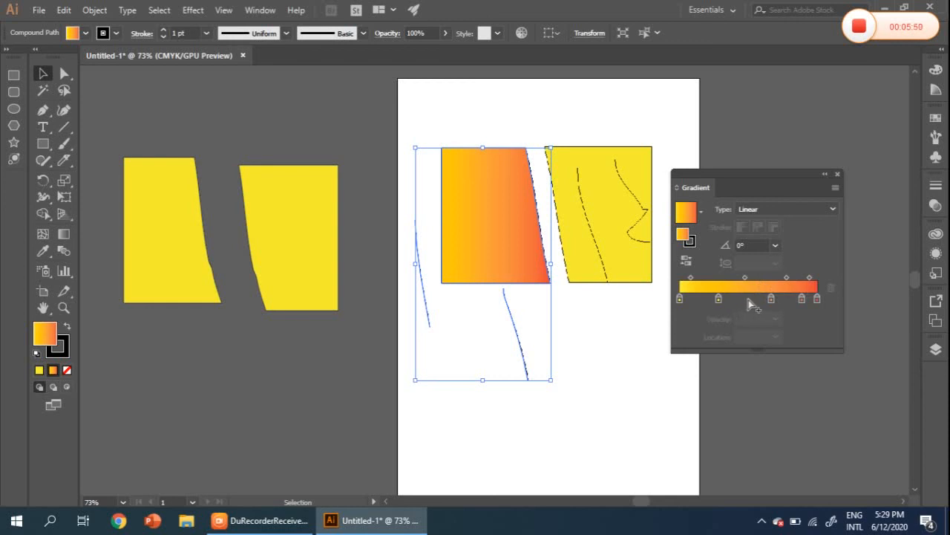
- Add a middle colour stop to the gradient and rearrange the intermediate stops, placing the yellow-orange one at 77.1%
drag(770, 298, 722, 300)
drag(811, 303, 778, 302)
drag(719, 300, 786, 303)
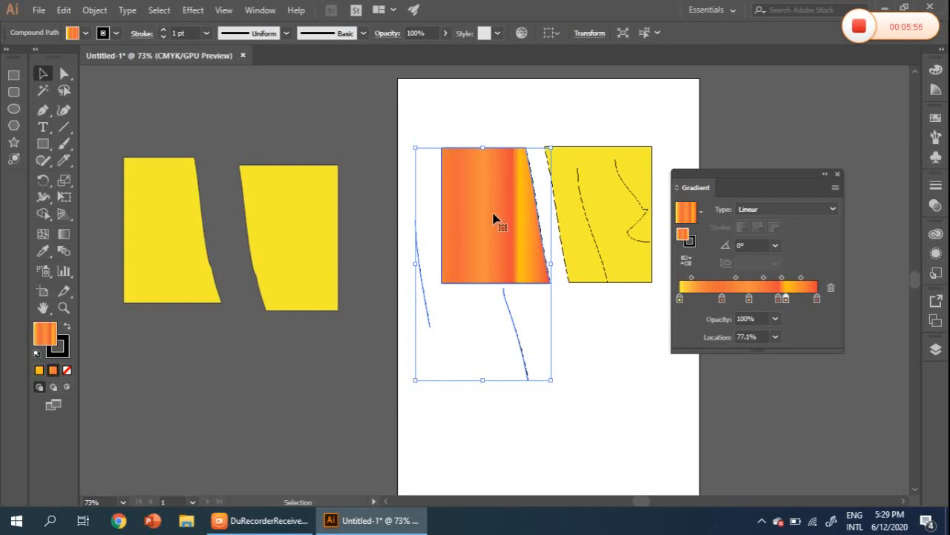